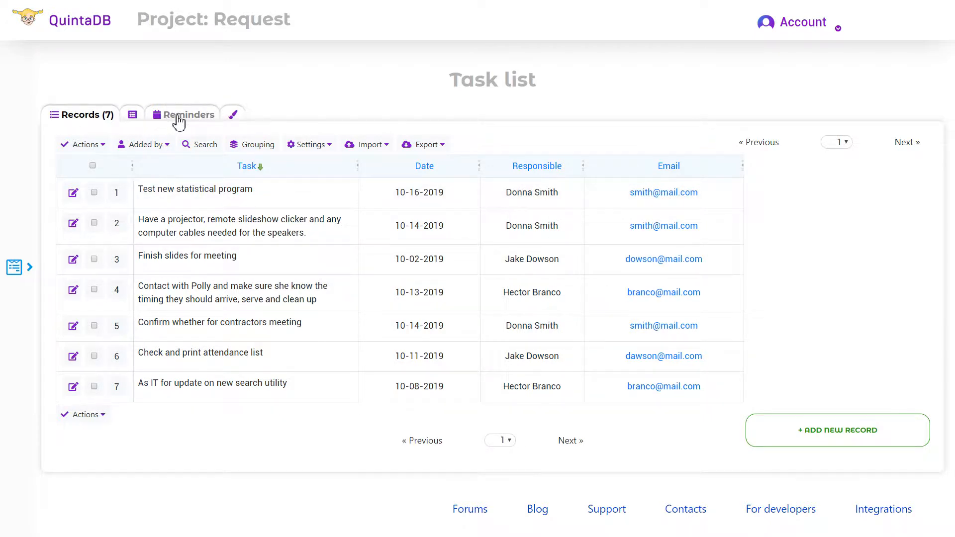
Step: Start a new reminder for the Task list, trying SMS but keeping Email as the send method
{"action": "left_click", "coordinate": [178, 118]}
{"action": "left_click", "coordinate": [396, 215]}
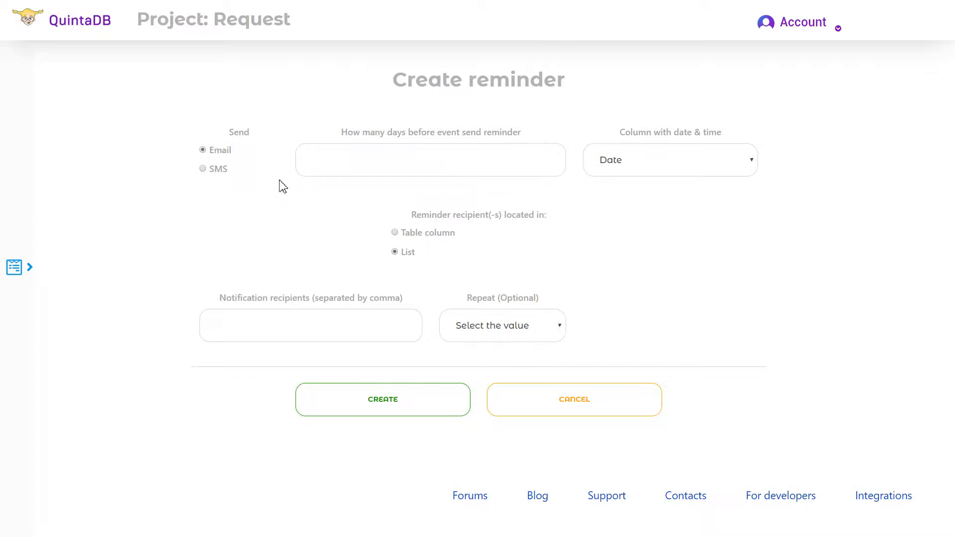
{"action": "left_click", "coordinate": [204, 172]}
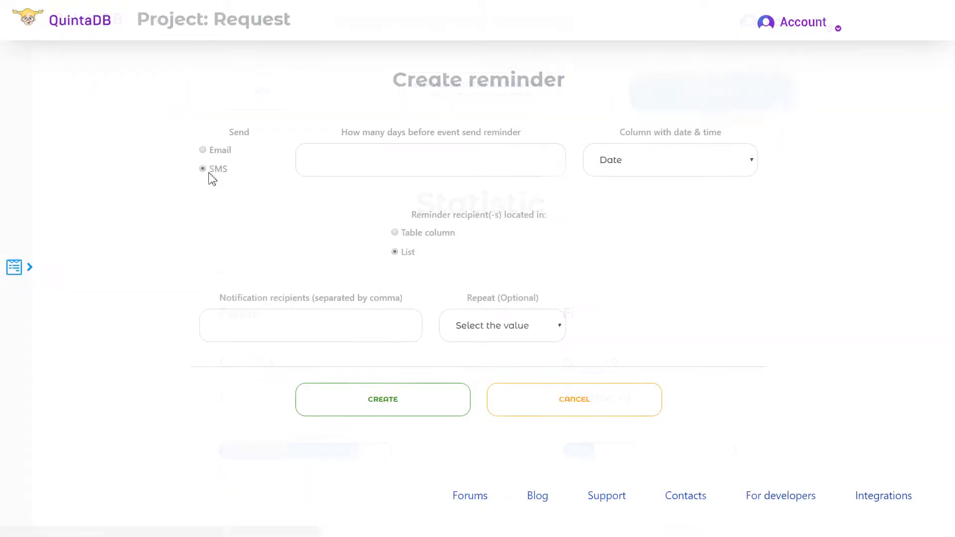
{"action": "left_click", "coordinate": [205, 151]}
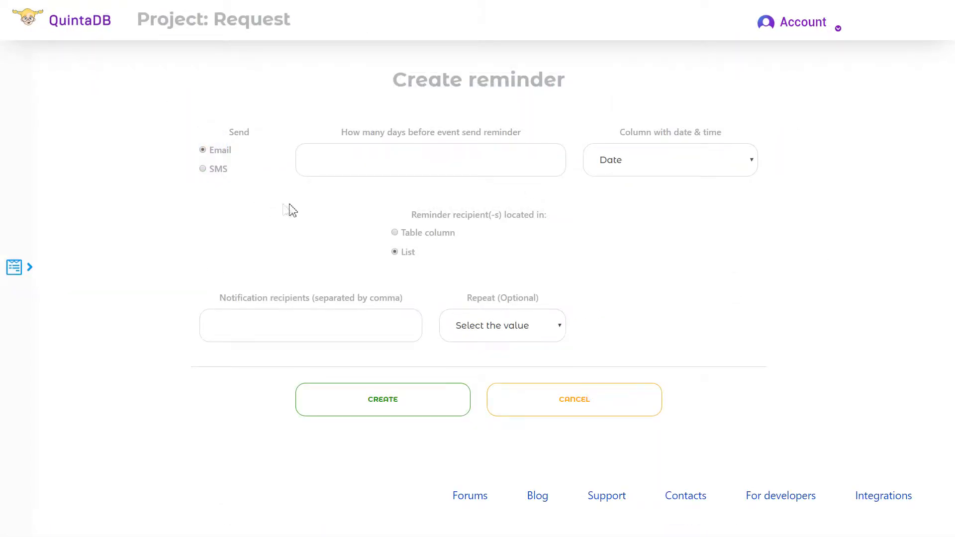
{"action": "left_click_drag", "start_coordinate": [344, 133], "coordinate": [541, 138]}
{"action": "left_click", "coordinate": [539, 144]}
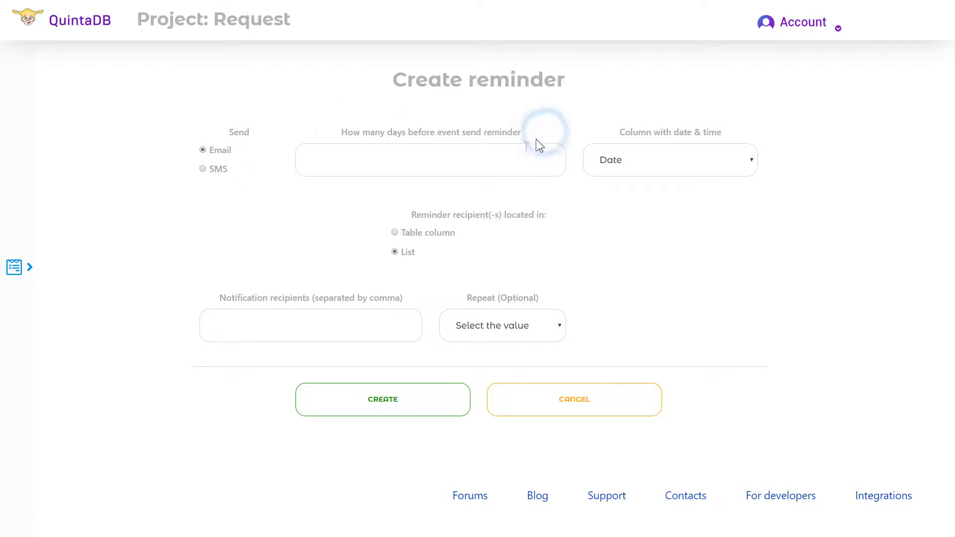
{"action": "left_click", "coordinate": [460, 175]}
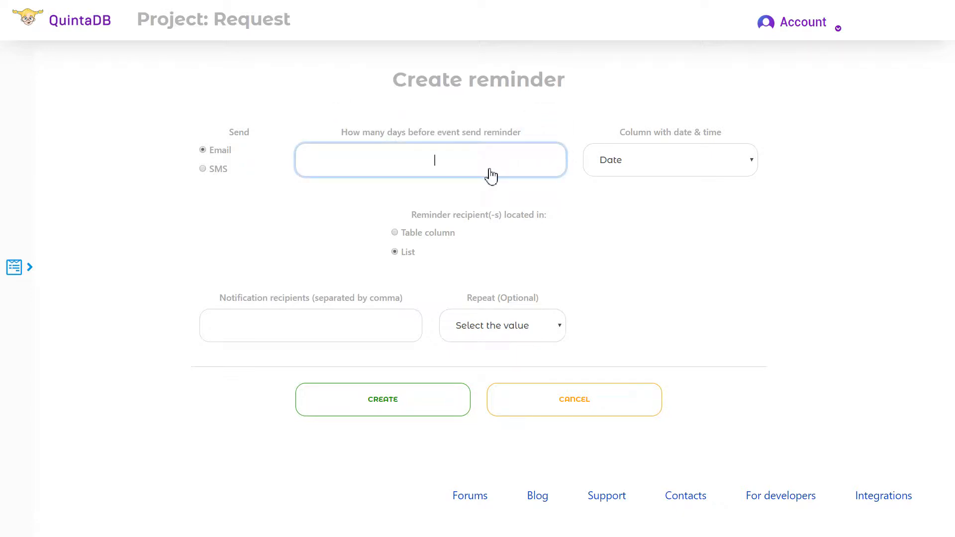
Step: Keep Date as the reminder's date column and Email as the recipient column
{"action": "left_click", "coordinate": [728, 160]}
{"action": "left_click", "coordinate": [615, 184]}
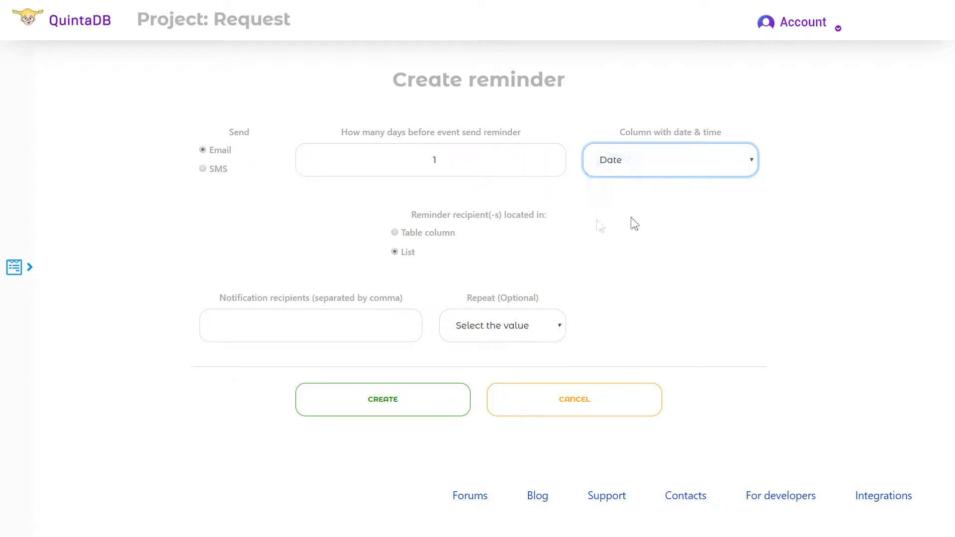
{"action": "left_click", "coordinate": [404, 233]}
{"action": "left_click", "coordinate": [355, 327]}
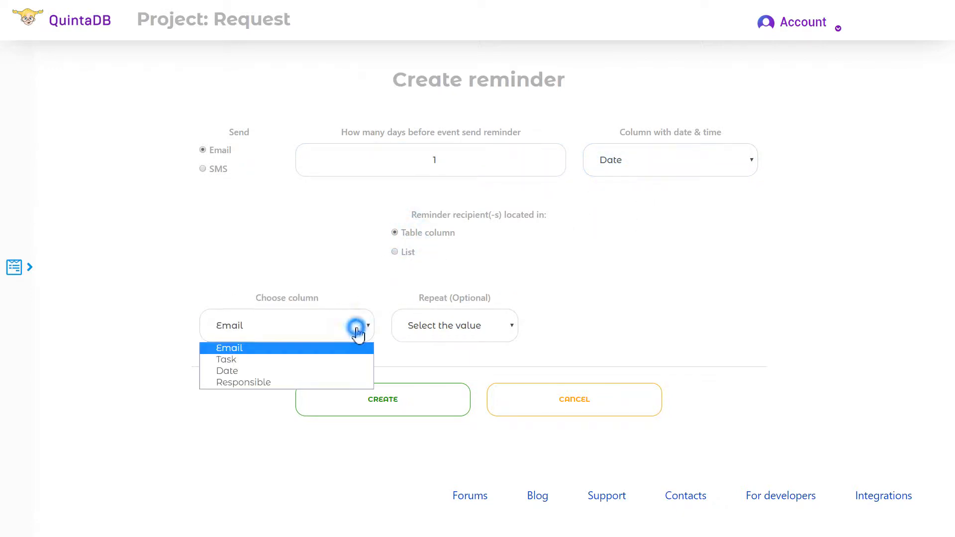
{"action": "left_click", "coordinate": [319, 348]}
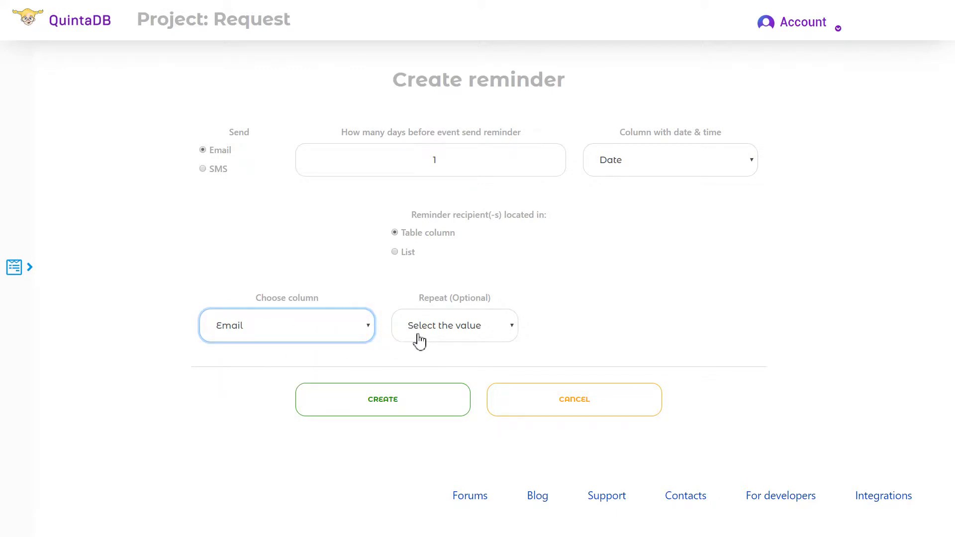
Step: Switch recipients to a typed list of two e-mail addresses
{"action": "left_click", "coordinate": [406, 254]}
{"action": "left_click", "coordinate": [324, 325]}
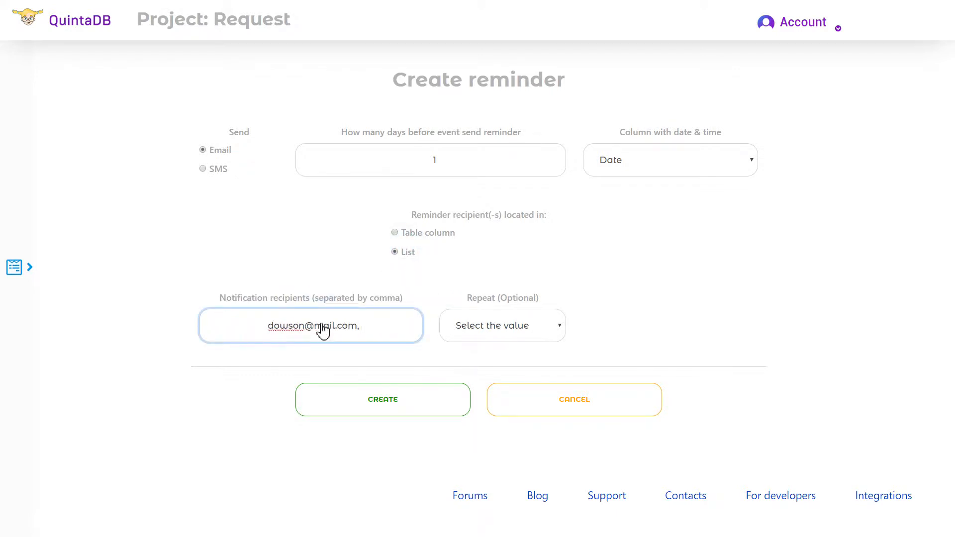
{"action": "left_click", "coordinate": [617, 277]}
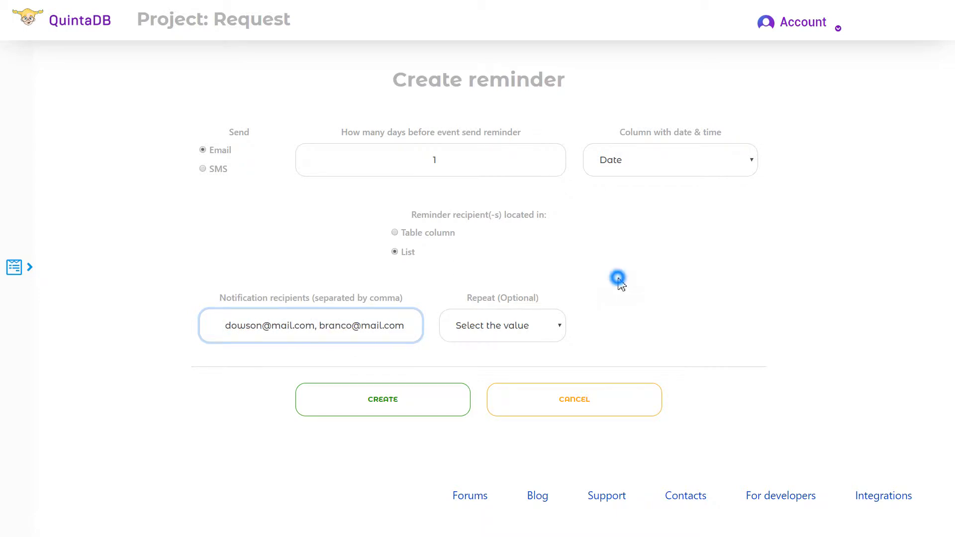
Step: Set the reminder to repeat every day and create it
{"action": "left_click", "coordinate": [549, 328]}
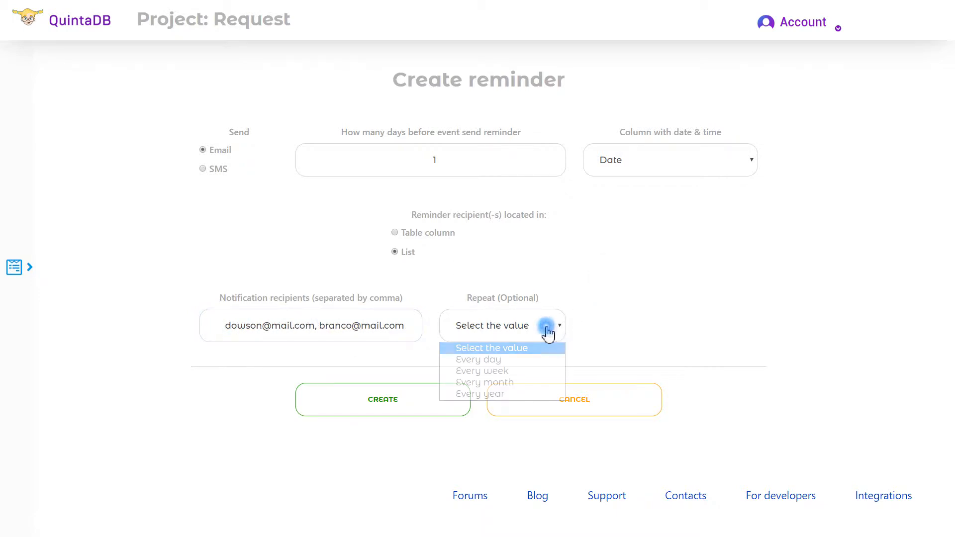
{"action": "left_click", "coordinate": [519, 360]}
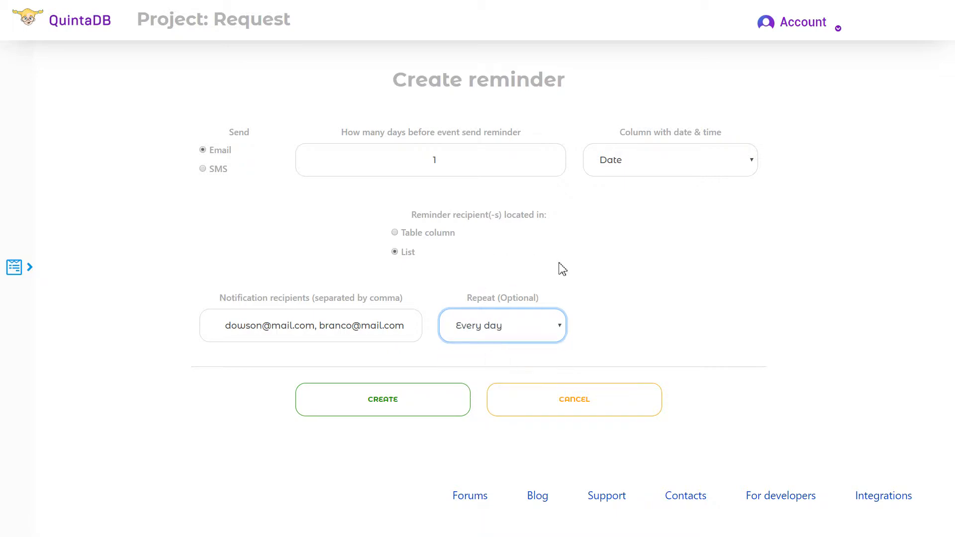
{"action": "left_click", "coordinate": [447, 401]}
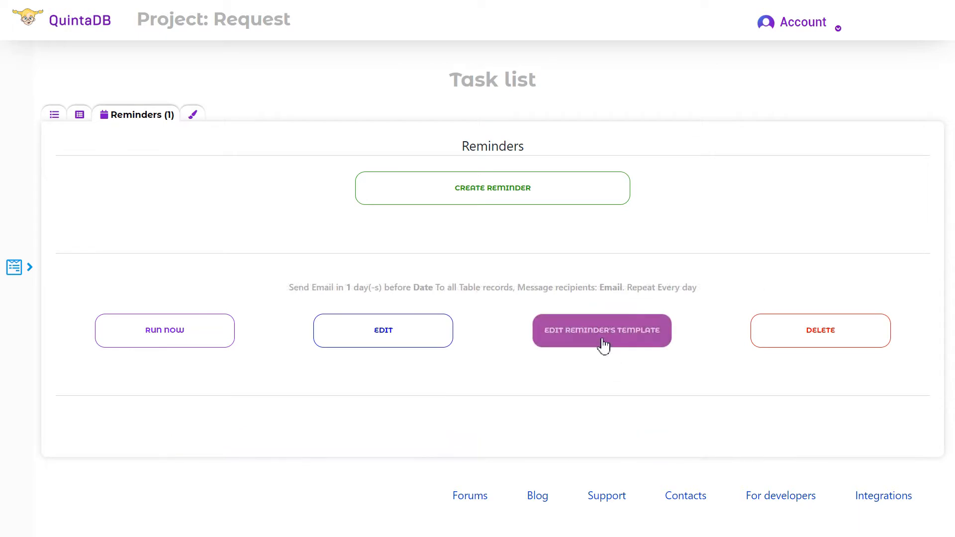
Step: Open the reminder's email template and remove the trailing quote from the subject
{"action": "left_click", "coordinate": [603, 343]}
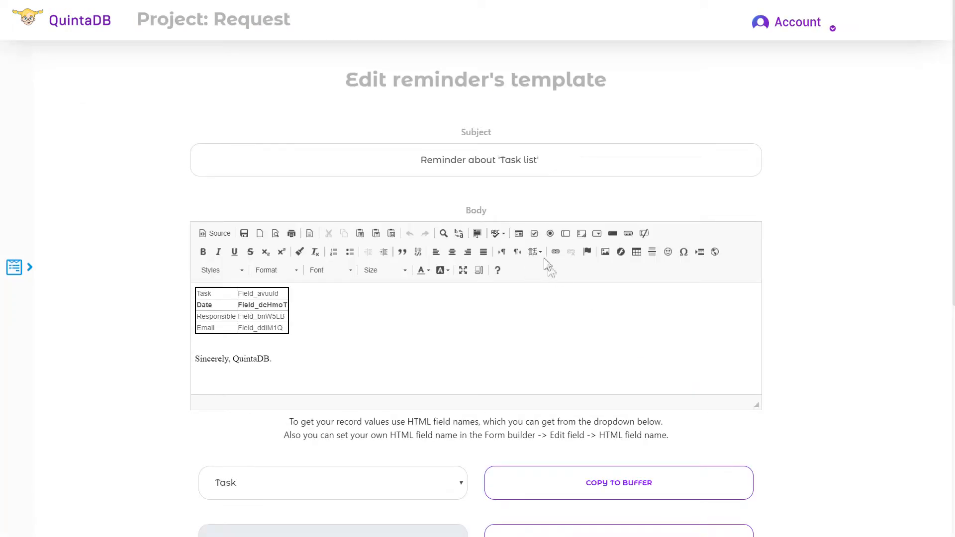
{"action": "left_click_drag", "start_coordinate": [443, 128], "coordinate": [523, 133]}
{"action": "left_click", "coordinate": [552, 156]}
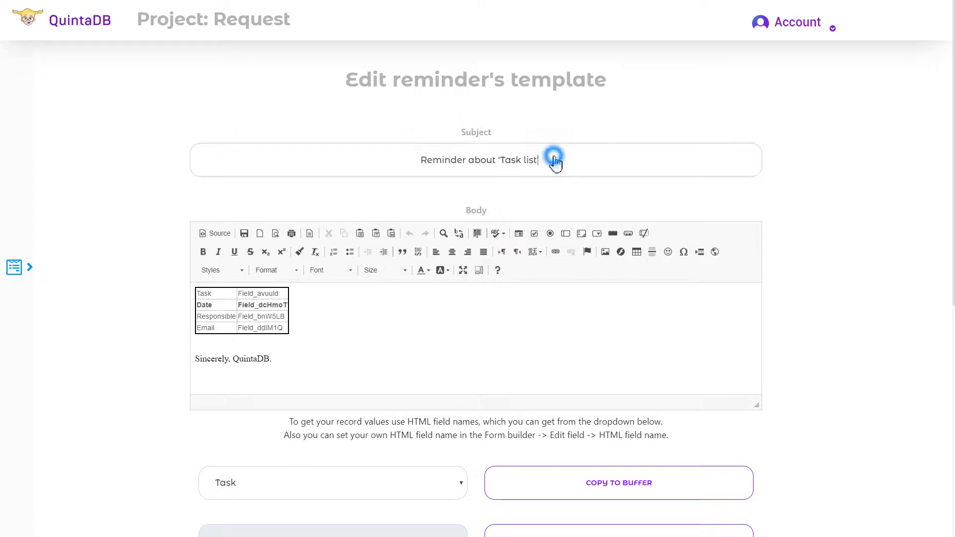
{"action": "key", "text": "BackSpace"}
Step: Insert the Responsible field code after 'Hi' in the body, followed by a comma
{"action": "left_click", "coordinate": [327, 307]}
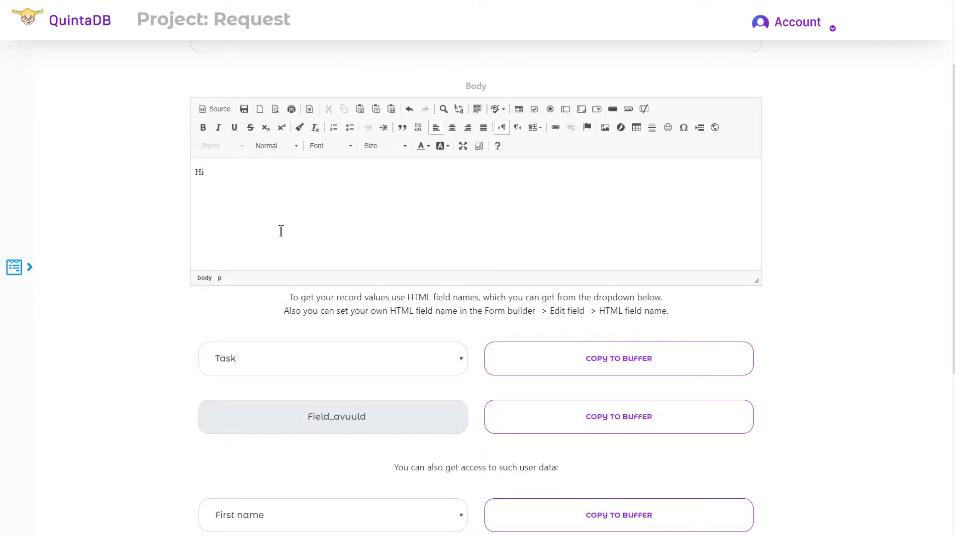
{"action": "left_click", "coordinate": [416, 363]}
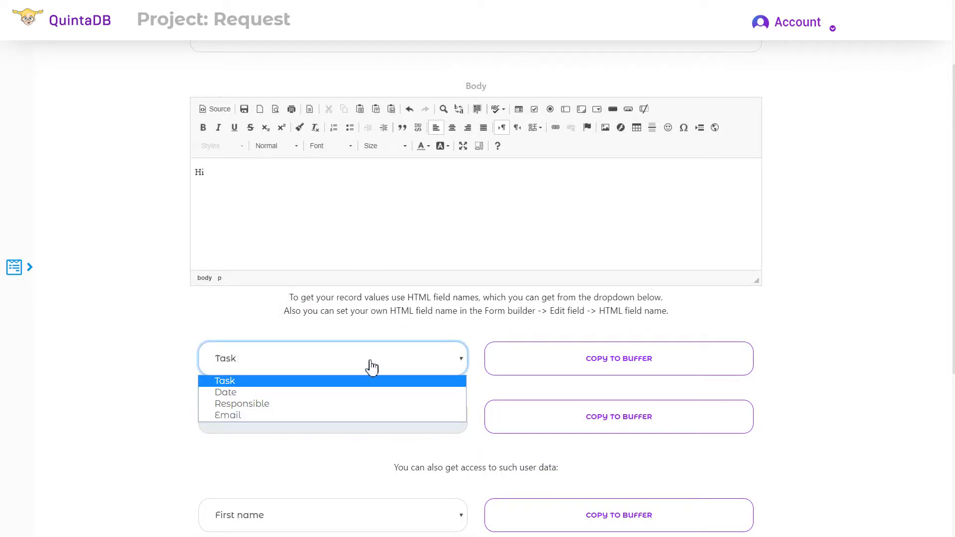
{"action": "left_click", "coordinate": [336, 404]}
{"action": "left_click", "coordinate": [530, 417]}
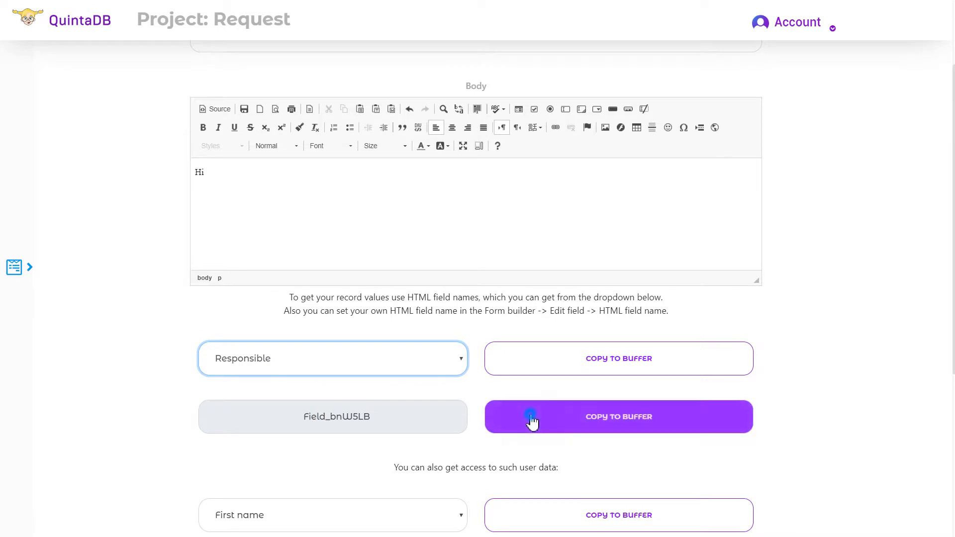
{"action": "left_click", "coordinate": [226, 168]}
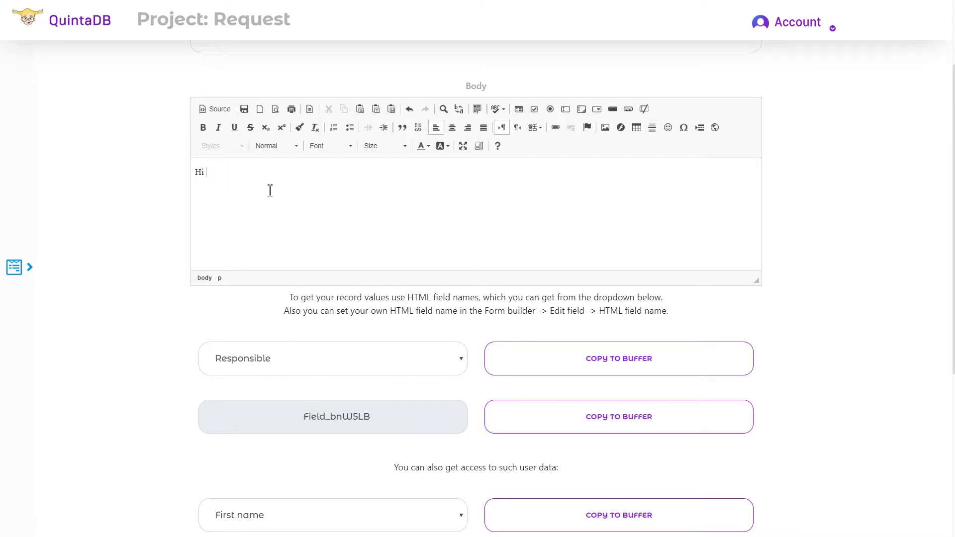
{"action": "type", "text": "Field_bnW5LB"}
{"action": "type", "text": ","}
Step: Insert the Task field code after 'Tomorrow you need to'
{"action": "left_click", "coordinate": [393, 358]}
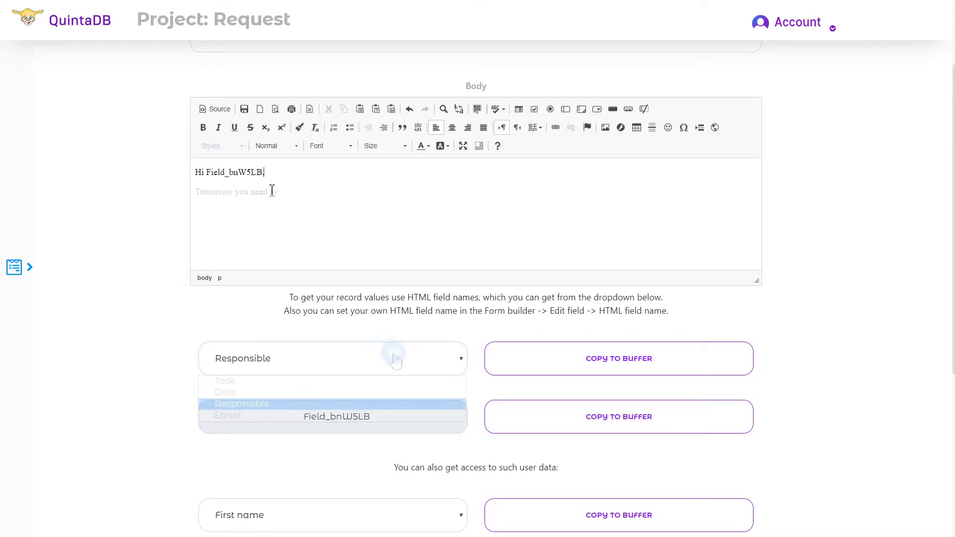
{"action": "left_click", "coordinate": [274, 381]}
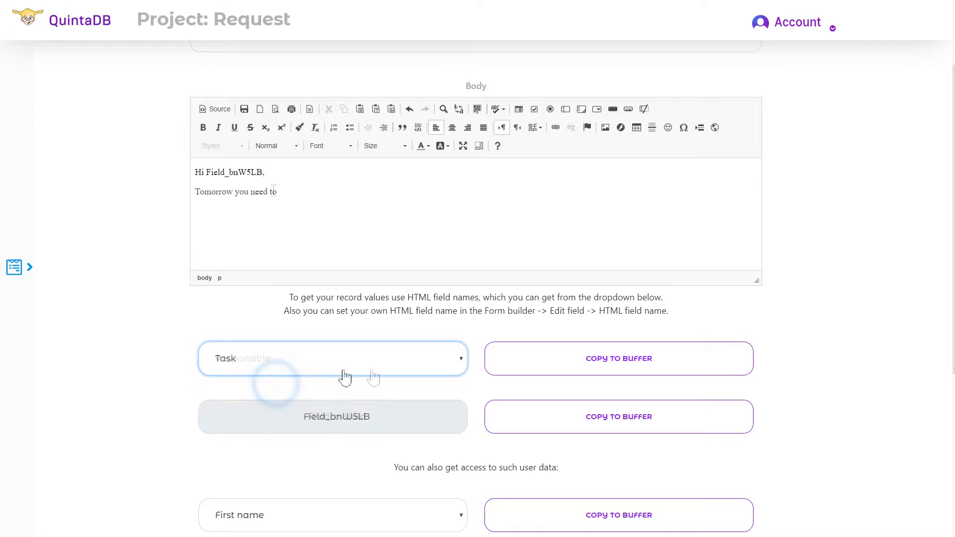
{"action": "left_click", "coordinate": [527, 406]}
{"action": "left_click", "coordinate": [304, 199]}
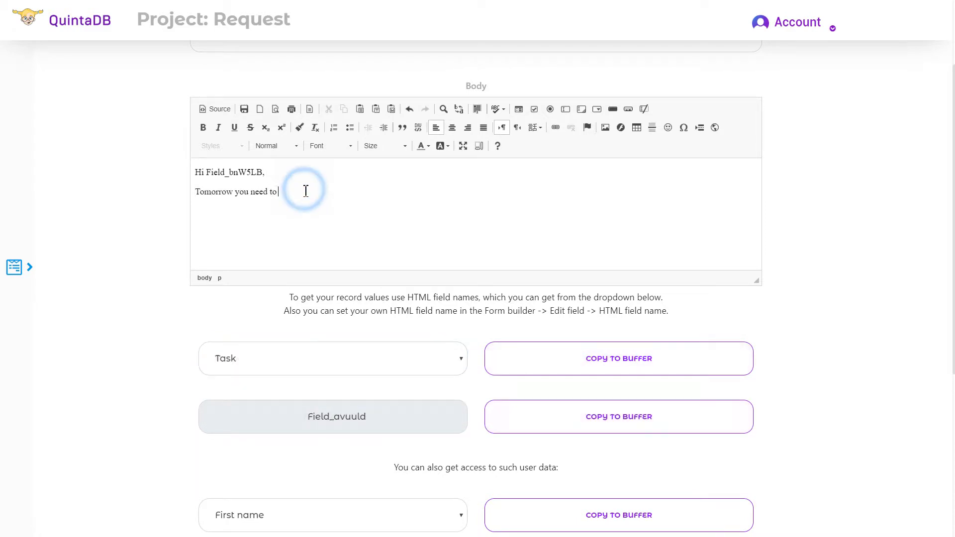
{"action": "key", "text": "ctrl+v"}
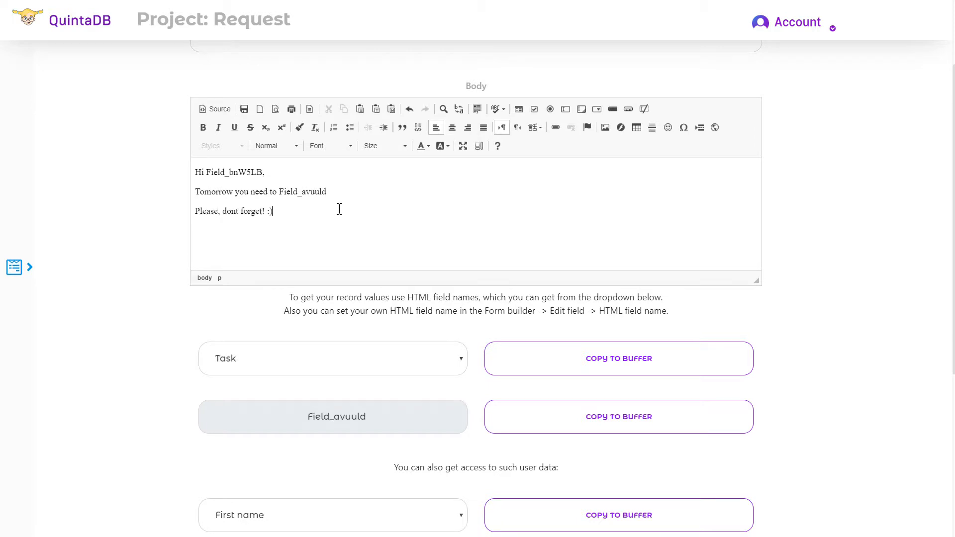
Step: Center the whole body text and set it to Arial, size 20
{"action": "key", "text": "ctrl+a"}
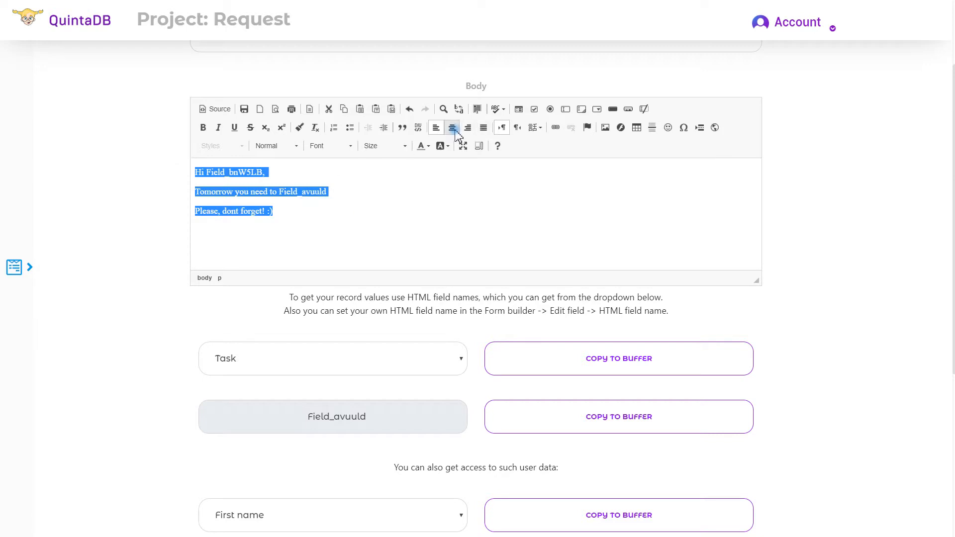
{"action": "left_click", "coordinate": [452, 128]}
{"action": "left_click", "coordinate": [331, 146]}
{"action": "left_click", "coordinate": [349, 194]}
{"action": "left_click", "coordinate": [386, 146]}
{"action": "left_click", "coordinate": [376, 213]}
{"action": "left_click", "coordinate": [488, 264]}
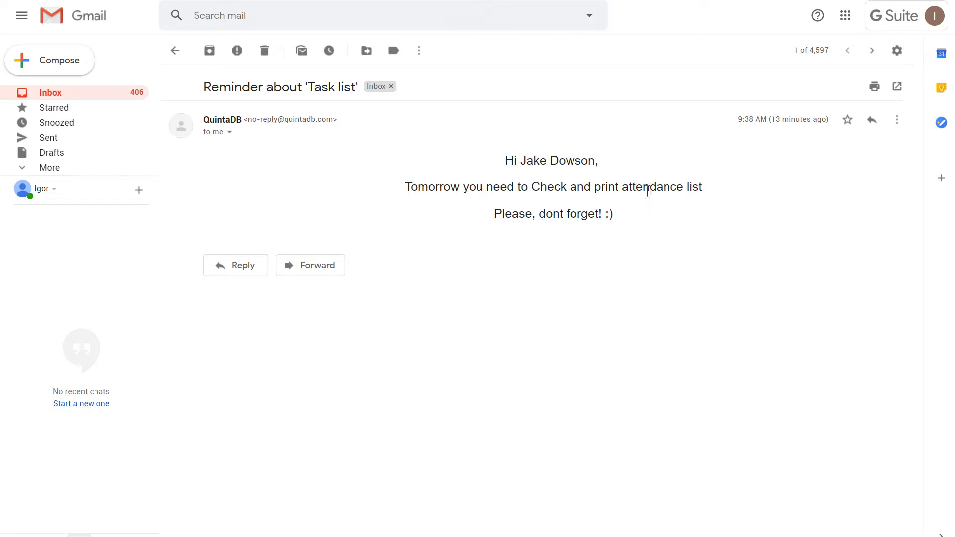
Step: Select the task text in the received Gmail reminder to check the filled-in body
{"action": "left_click_drag", "start_coordinate": [706, 189], "coordinate": [531, 187]}
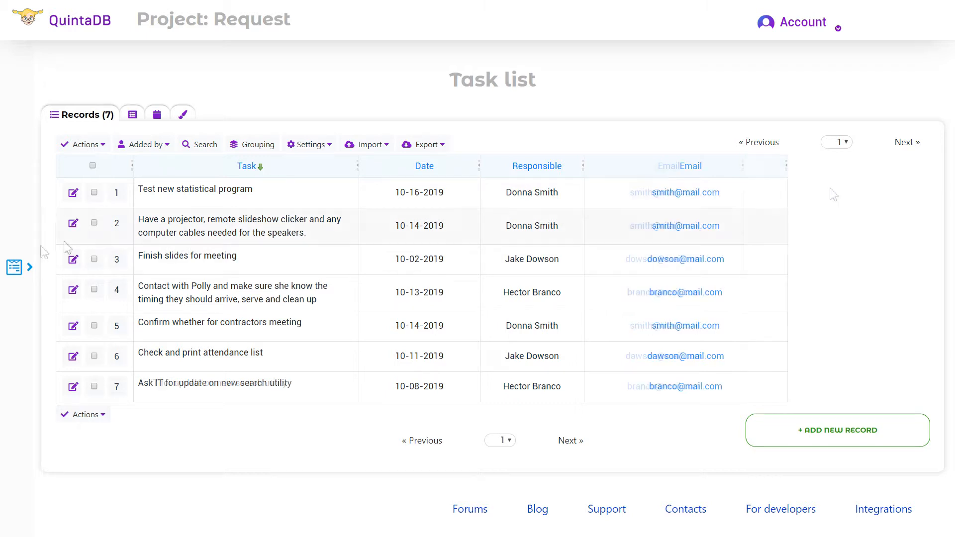
Step: Add a Status radio-button field with Active and Inactive options in the Task list's form builder
{"action": "left_click", "coordinate": [14, 268]}
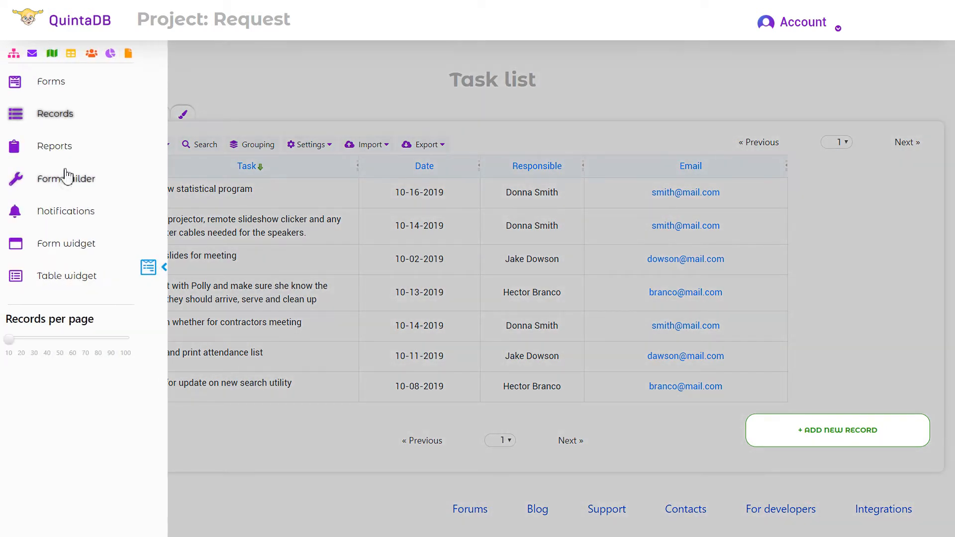
{"action": "left_click", "coordinate": [64, 185]}
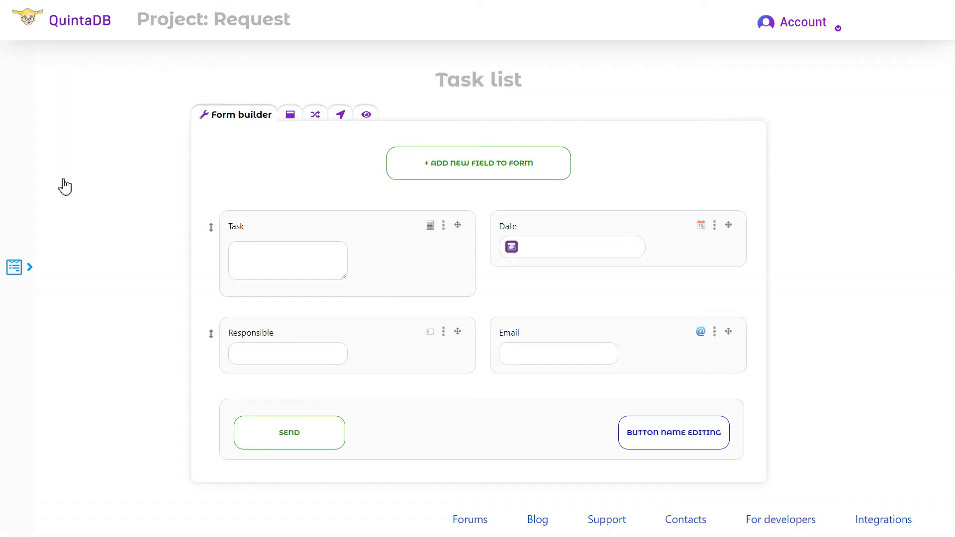
{"action": "left_click", "coordinate": [475, 166]}
{"action": "left_click_drag", "start_coordinate": [544, 159], "coordinate": [444, 177]}
{"action": "type", "text": "Status"}
{"action": "left_click", "coordinate": [670, 268]}
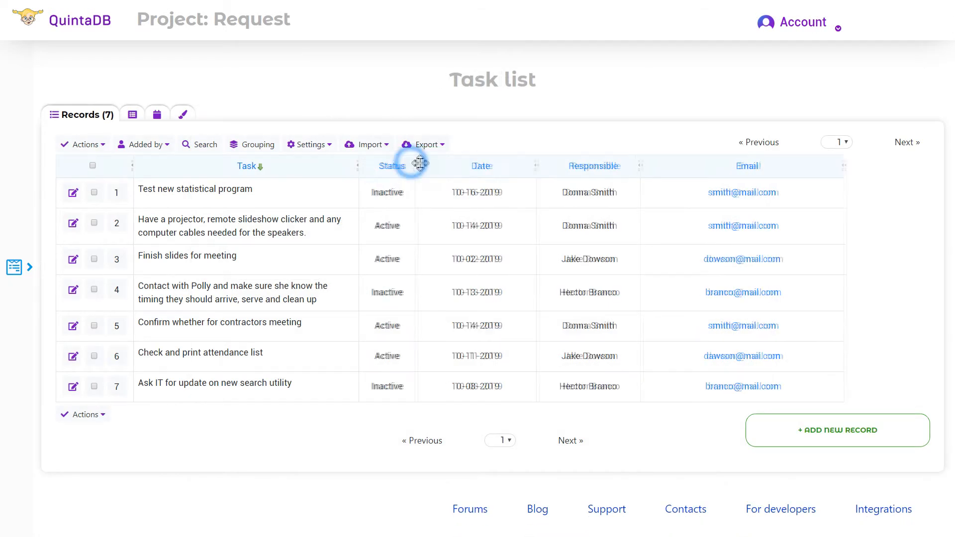
{"action": "left_click_drag", "start_coordinate": [419, 160], "coordinate": [439, 162]}
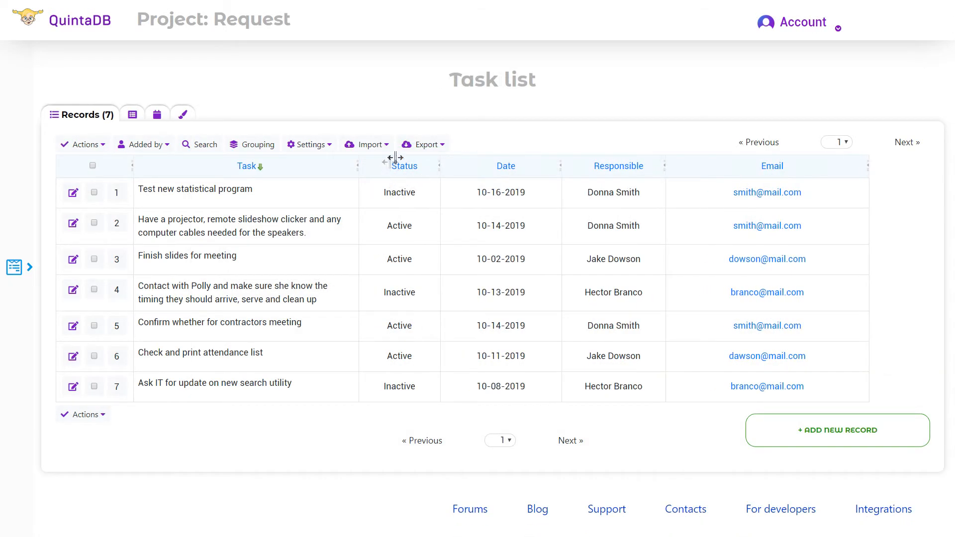
Step: Search the records for Status equal to Active
{"action": "left_click", "coordinate": [206, 145]}
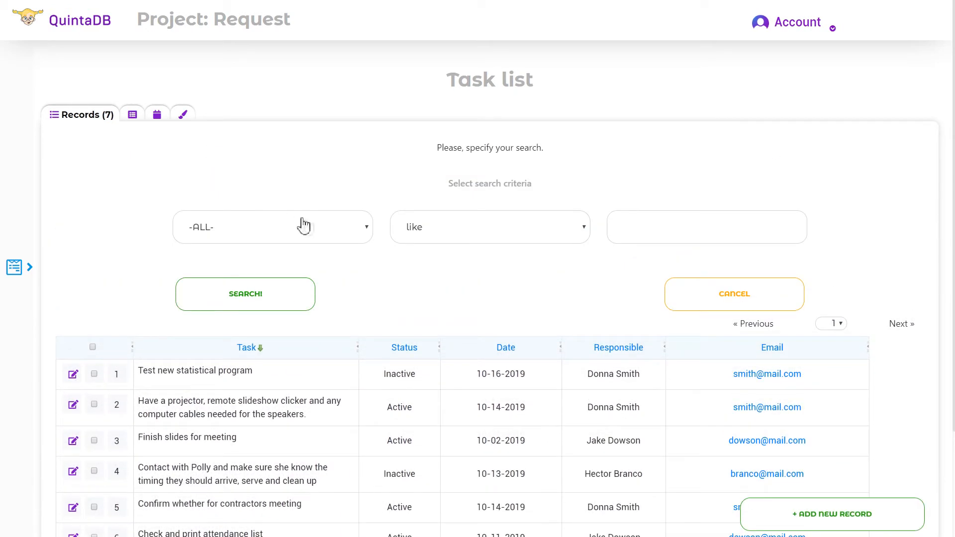
{"action": "left_click", "coordinate": [304, 225]}
{"action": "left_click", "coordinate": [301, 273]}
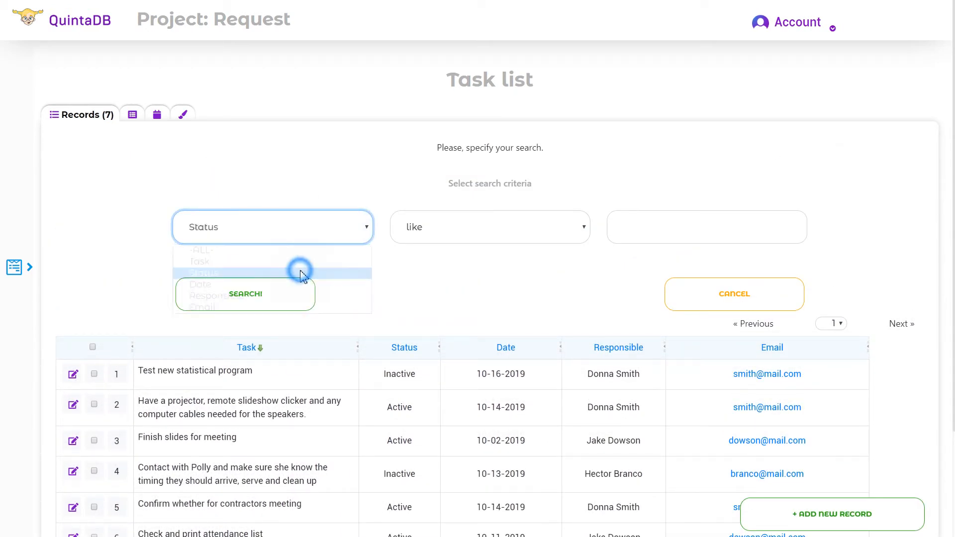
{"action": "left_click", "coordinate": [408, 216]}
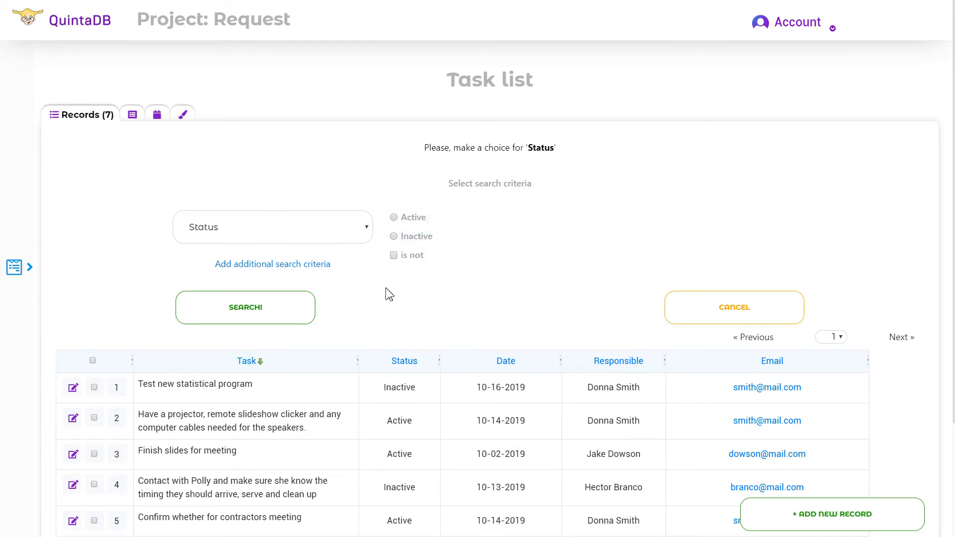
{"action": "left_click", "coordinate": [395, 219]}
{"action": "left_click", "coordinate": [277, 332]}
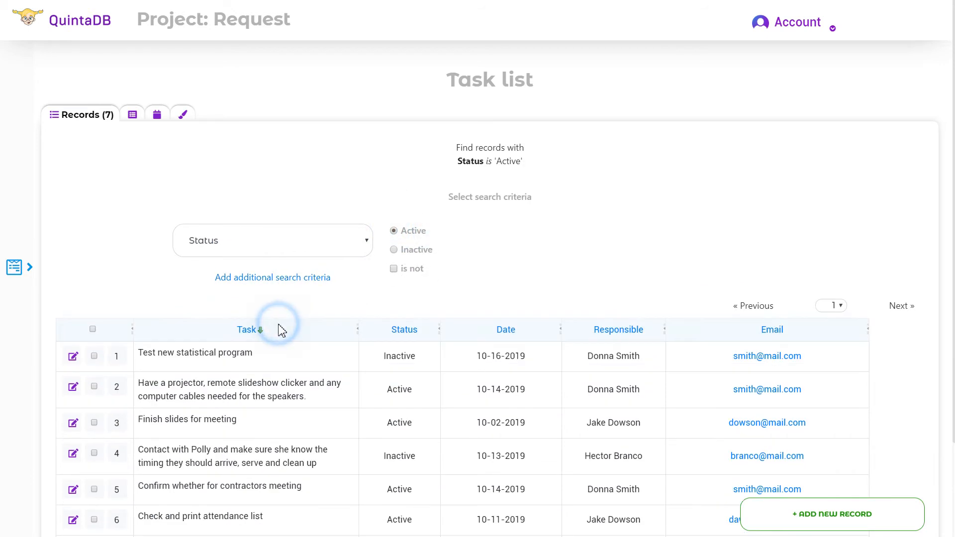
{"action": "scroll", "coordinate": [508, 234], "scroll_direction": "down", "scroll_amount": 2}
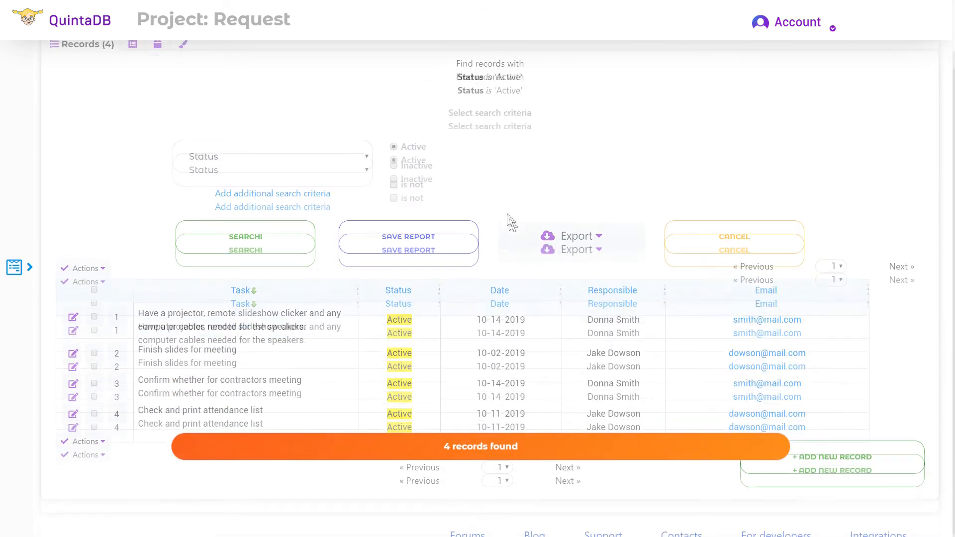
Step: Save the filtered results as a report named 'Active Tasks'
{"action": "left_click", "coordinate": [447, 237]}
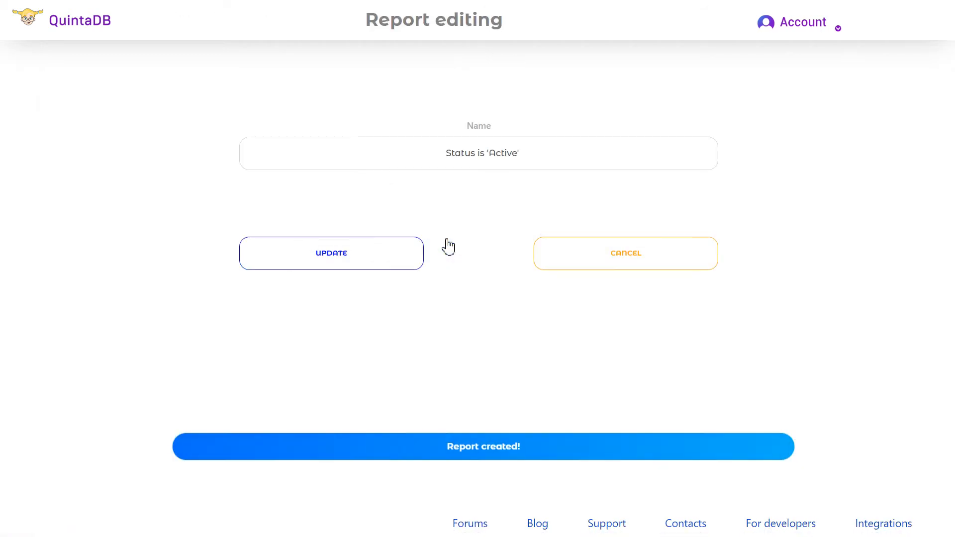
{"action": "left_click_drag", "start_coordinate": [486, 162], "coordinate": [364, 161]}
{"action": "key", "text": "BackSpace"}
{"action": "left_click", "coordinate": [468, 154]}
{"action": "key", "text": "BackSpace"}
{"action": "left_click", "coordinate": [499, 155]}
{"action": "key", "text": "BackSpace"}
{"action": "type", "text": "Tasks"}
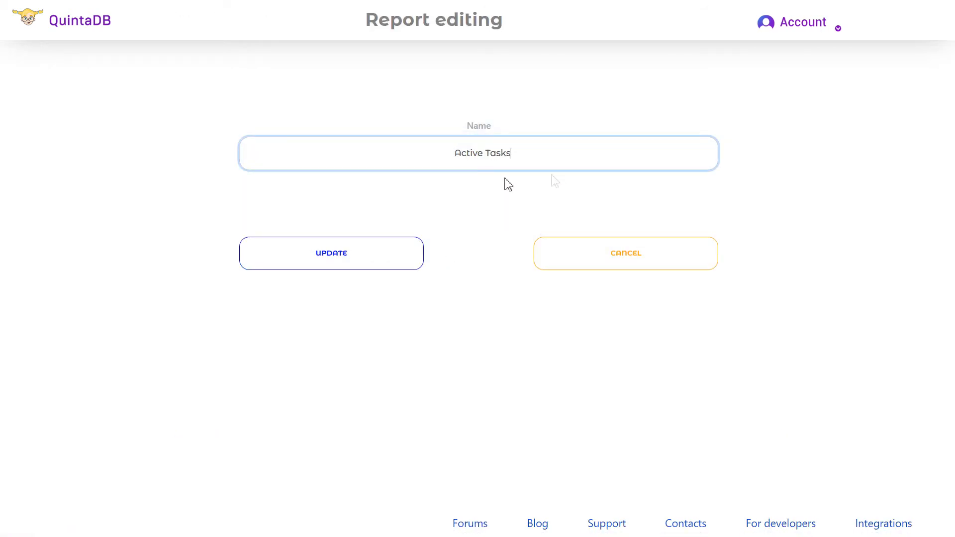
{"action": "left_click", "coordinate": [398, 242]}
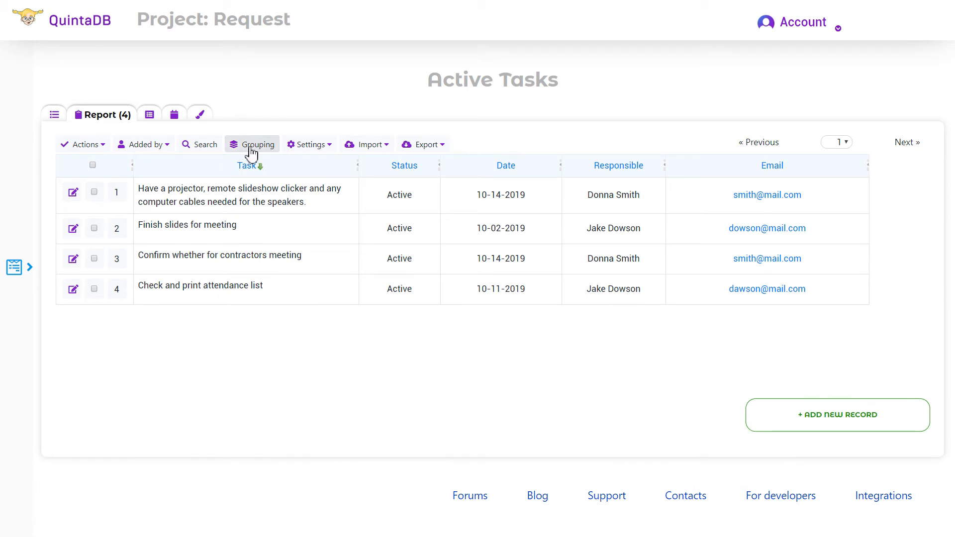
Step: Start a new reminder with the Active Tasks report as its data source
{"action": "left_click", "coordinate": [194, 118]}
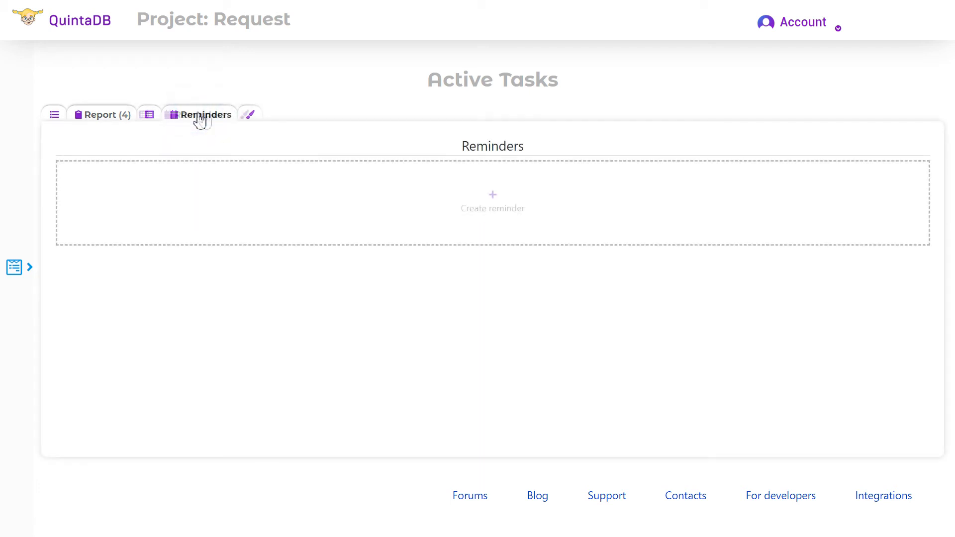
{"action": "left_click", "coordinate": [465, 196]}
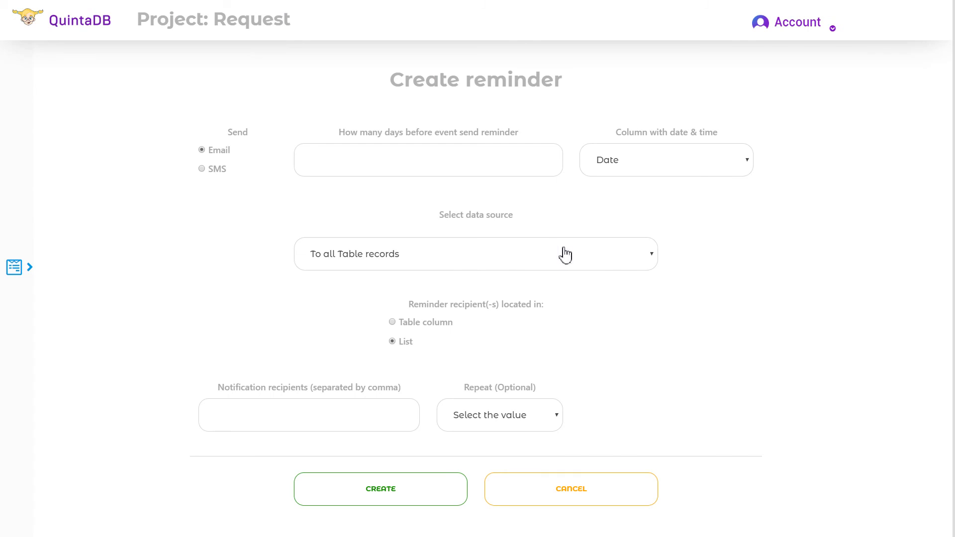
{"action": "left_click", "coordinate": [565, 255]}
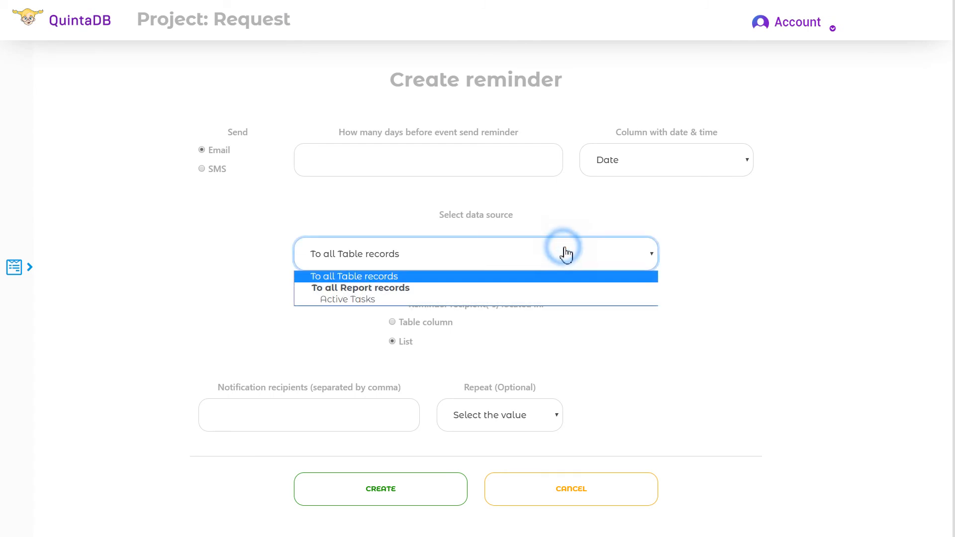
{"action": "left_click", "coordinate": [375, 301]}
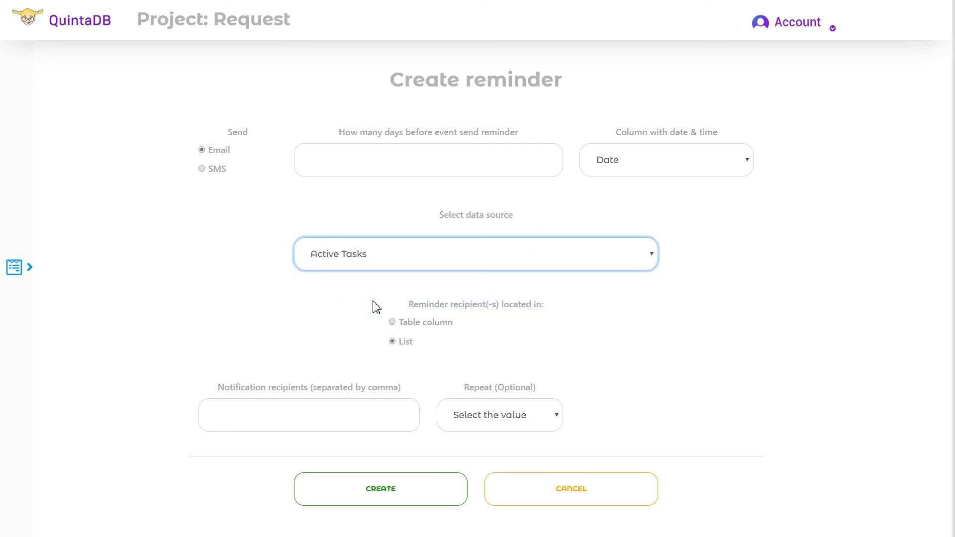